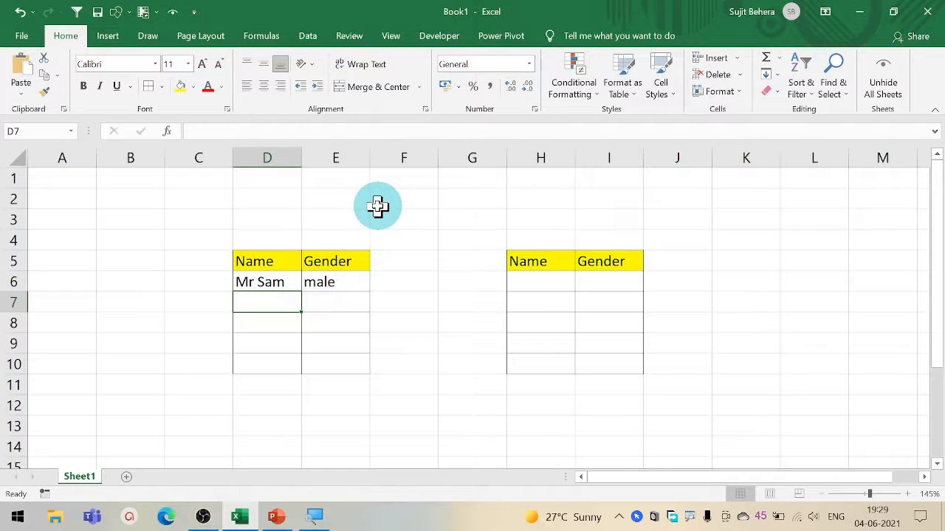
# - Enter a sample name in cell D7 and the gender "female" in cell E7
pyautogui.write('Sun')
pyautogui.press('Tab')
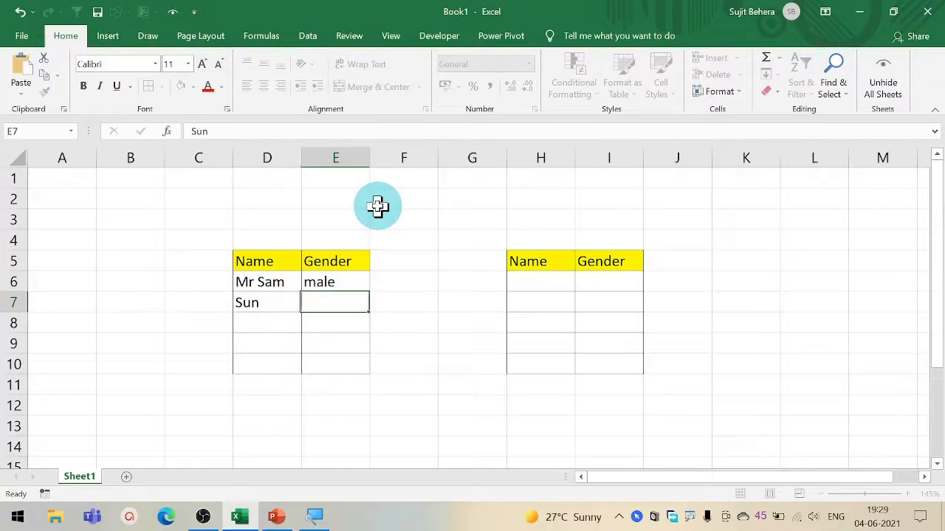
pyautogui.write('fe')
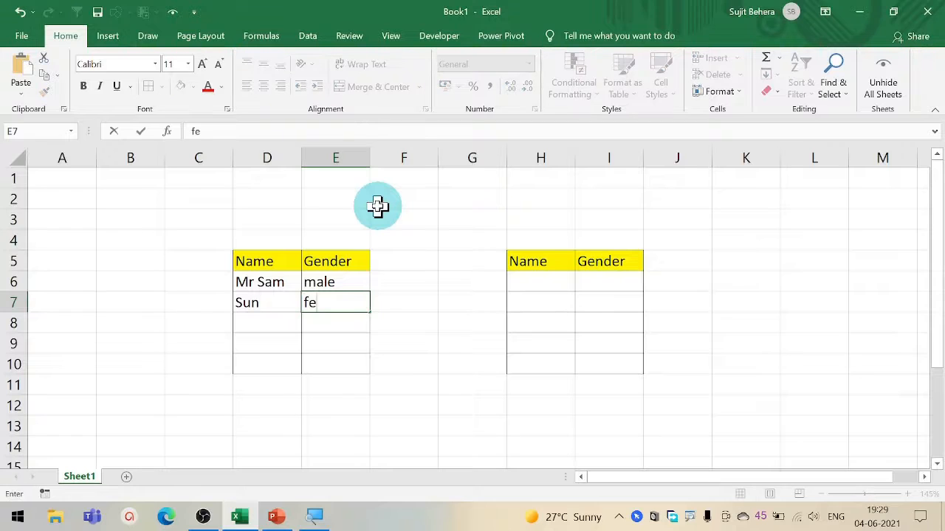
pyautogui.write('male')
pyautogui.hotkey('ctrl', 'Return')
pyautogui.press('Return')
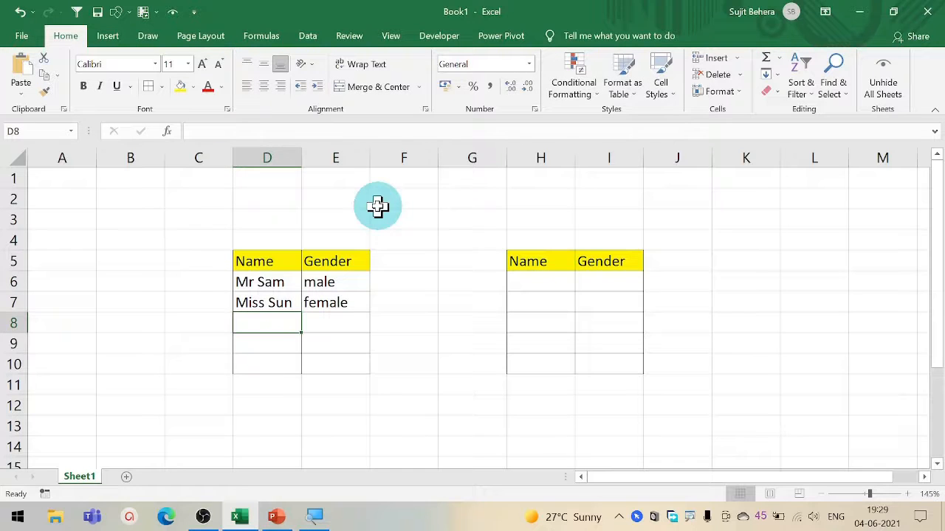
# - Clear the sample names and genders from cells D6:E7
pyautogui.click(285, 303)
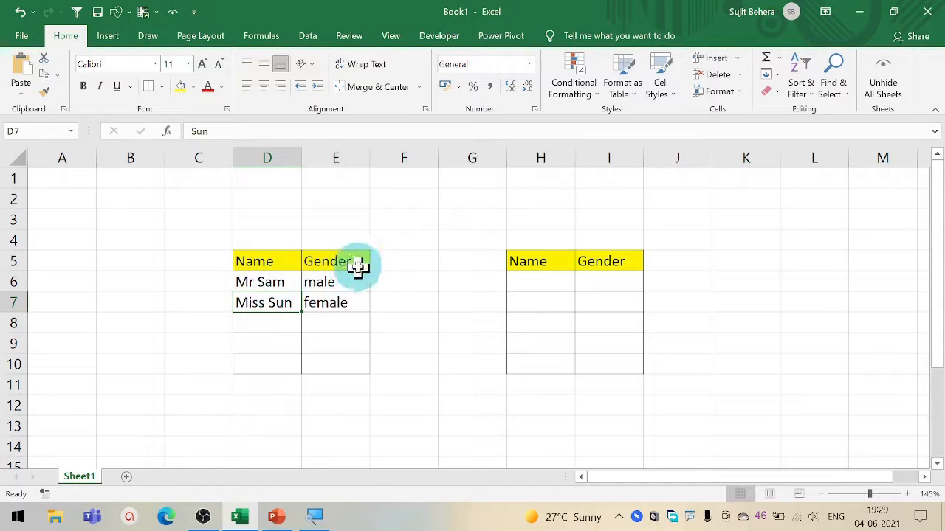
pyautogui.moveTo(281, 277); pyautogui.dragTo(326, 297)
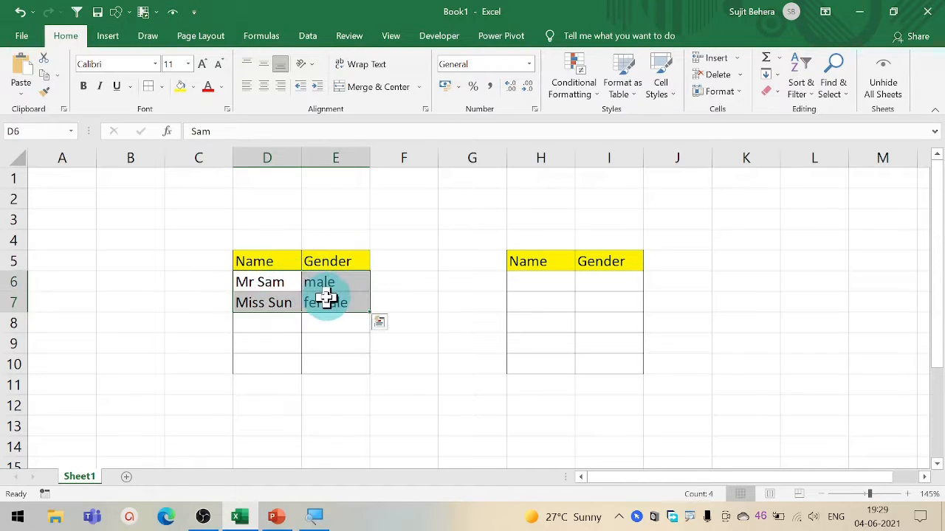
pyautogui.press('Delete')
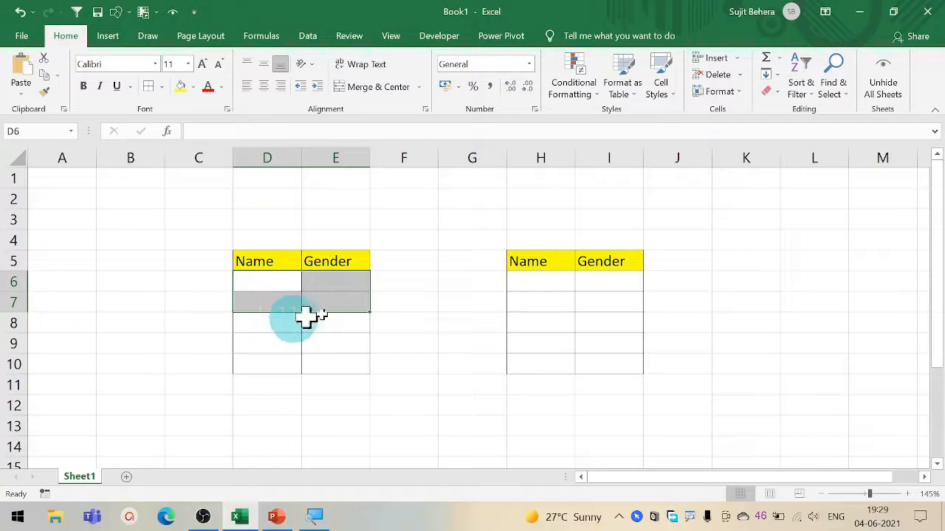
# - Create a new conditional formatting rule for cell H6 that uses a formula to determine which cells to format
pyautogui.click(544, 280)
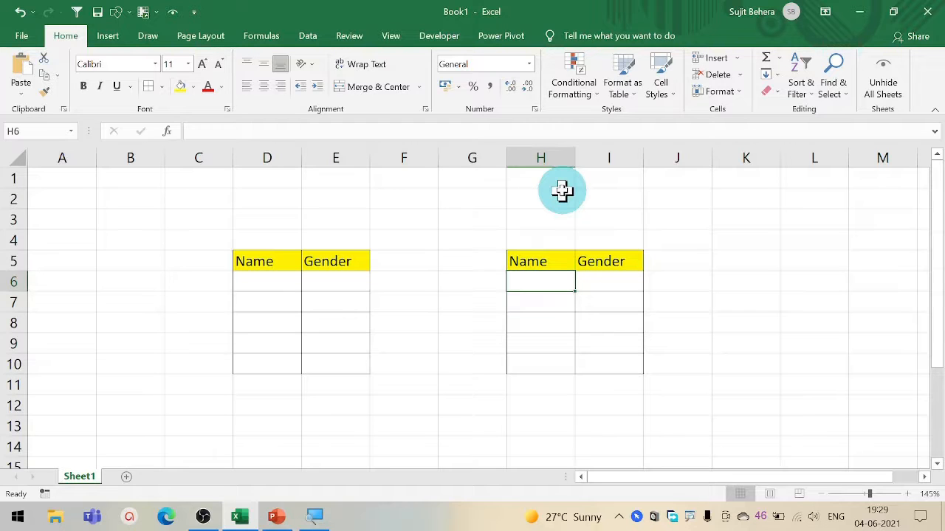
pyautogui.click(574, 95)
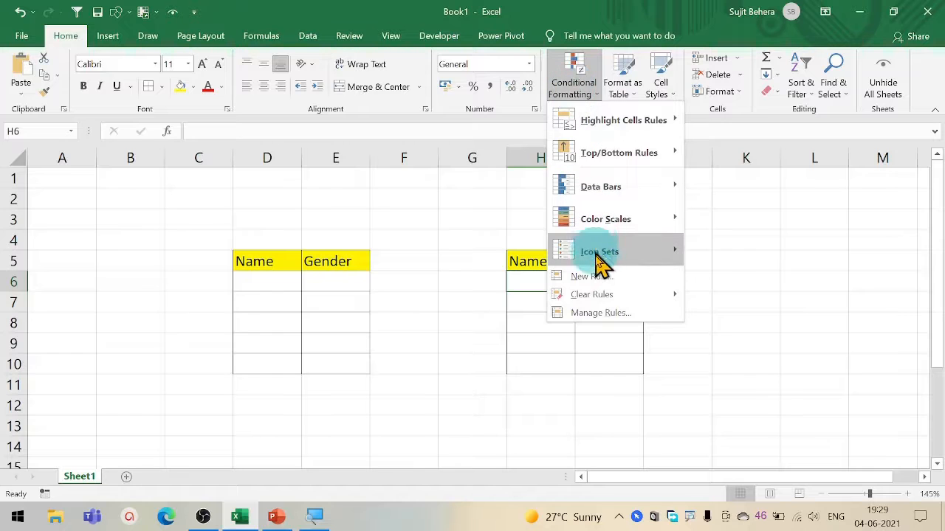
pyautogui.click(604, 285)
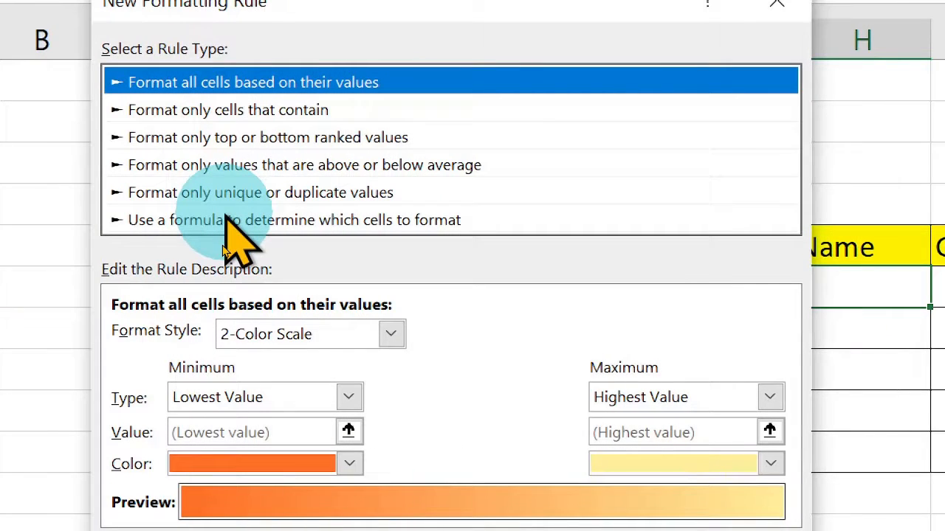
pyautogui.click(317, 220)
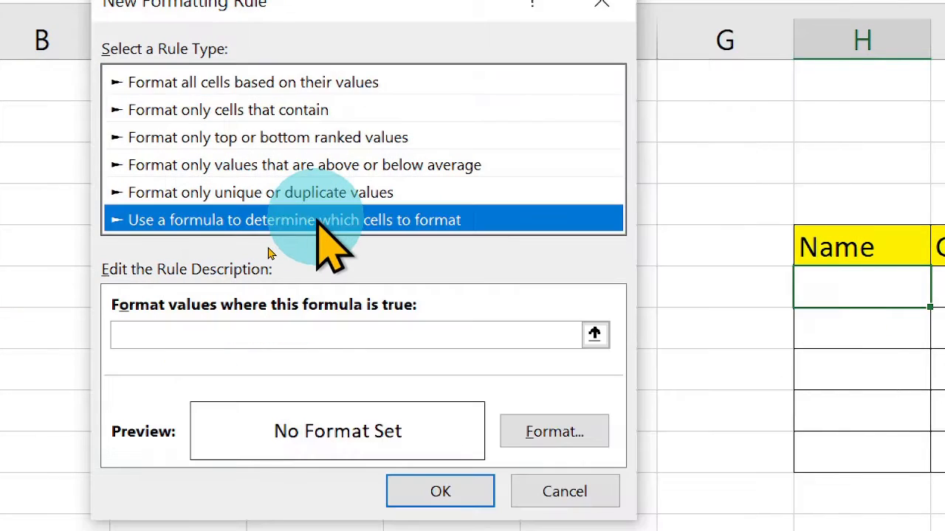
pyautogui.click(402, 339)
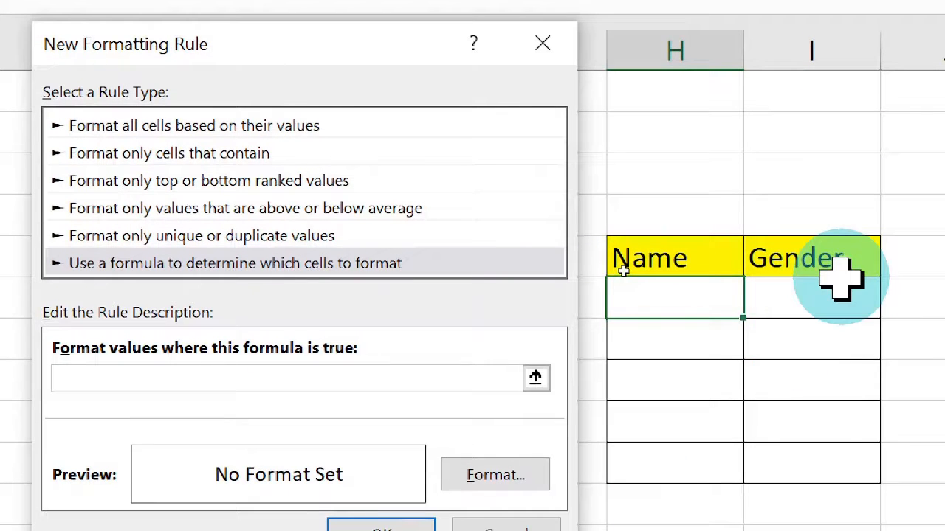
# - Define the rule's formula as =$I6="Male", with the row reference left relative
pyautogui.click(837, 299)
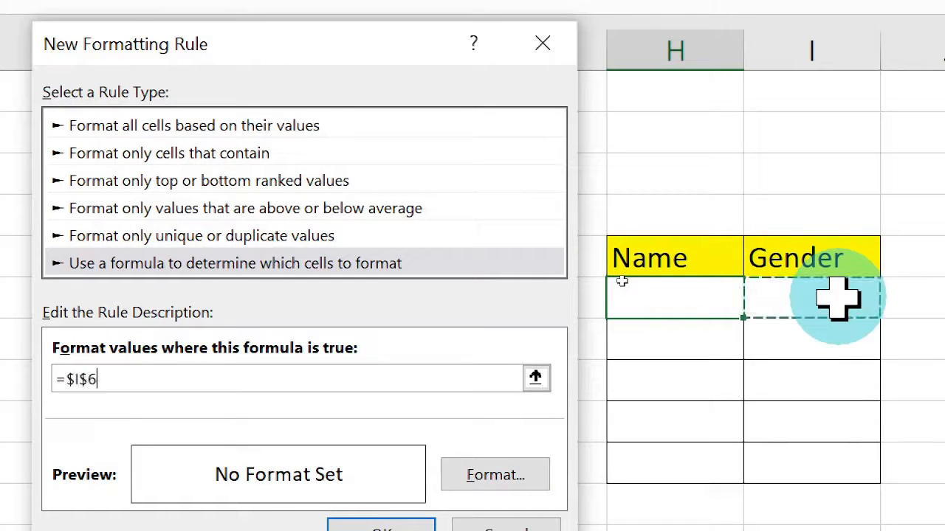
pyautogui.click(92, 378)
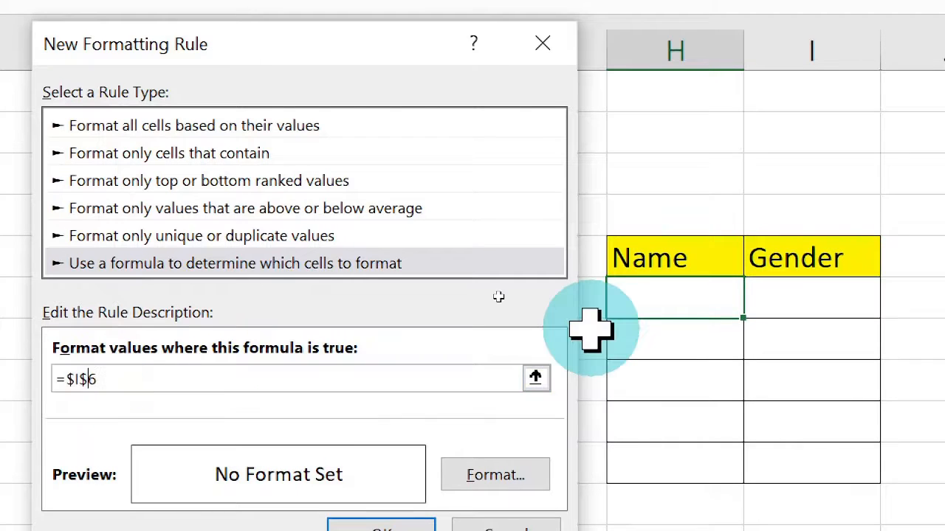
pyautogui.press('BackSpace')
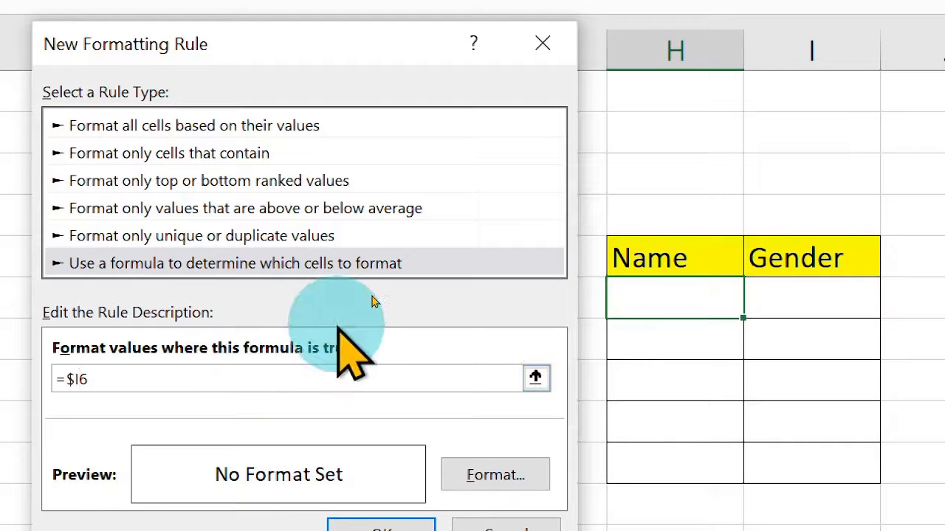
pyautogui.write('=')
pyautogui.write('"Male"')
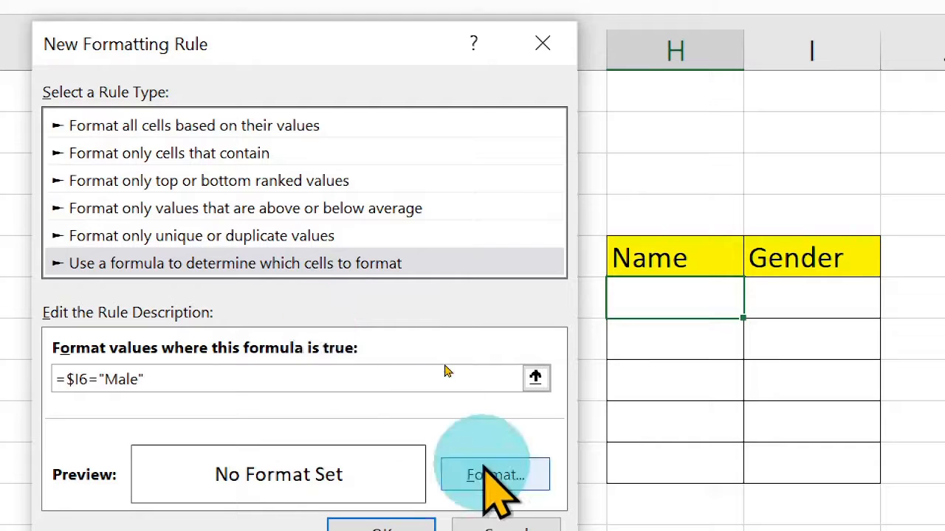
# - Give the rule the custom number format "Mr "@ and apply the rule to cell H6
pyautogui.click(528, 475)
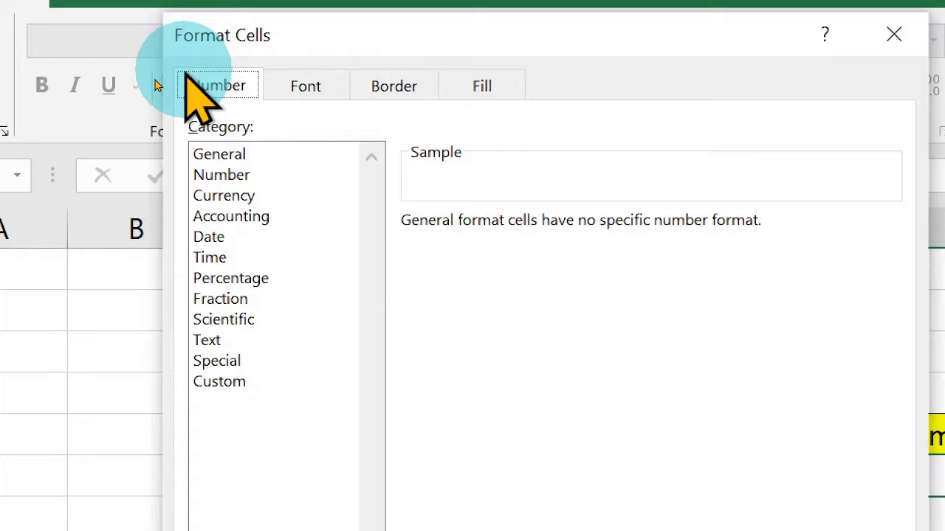
pyautogui.click(219, 382)
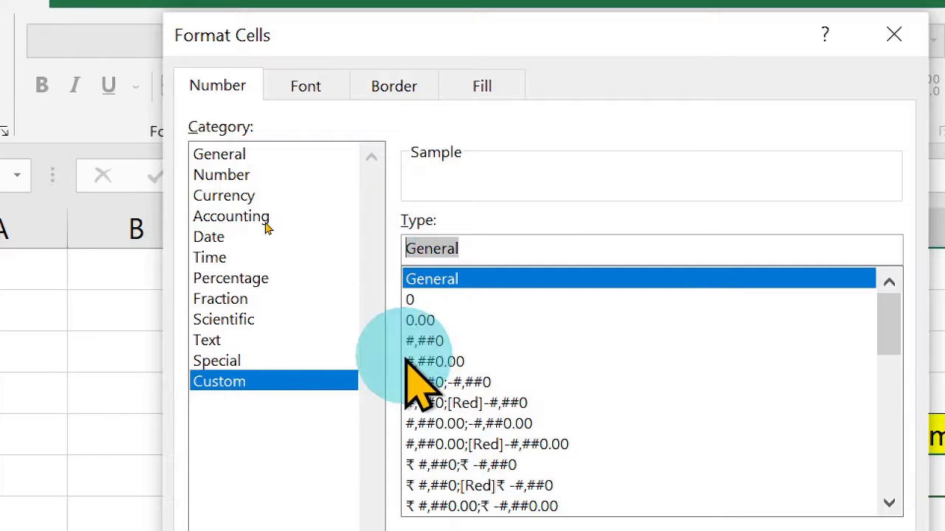
pyautogui.write('"')
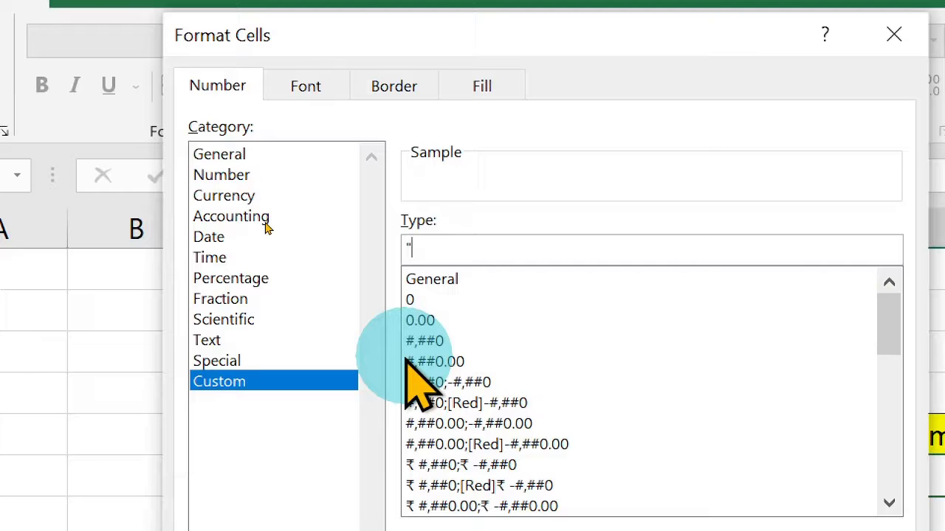
pyautogui.write('Mr "@')
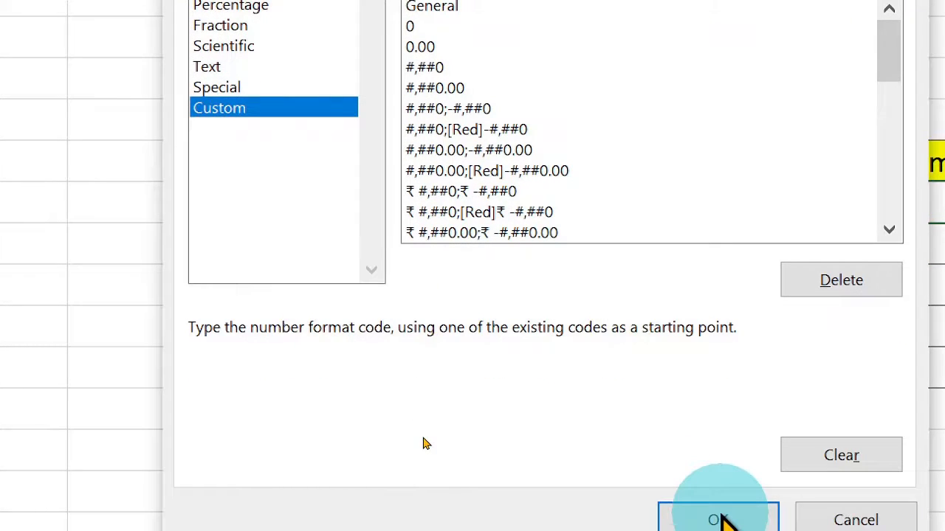
pyautogui.click(720, 520)
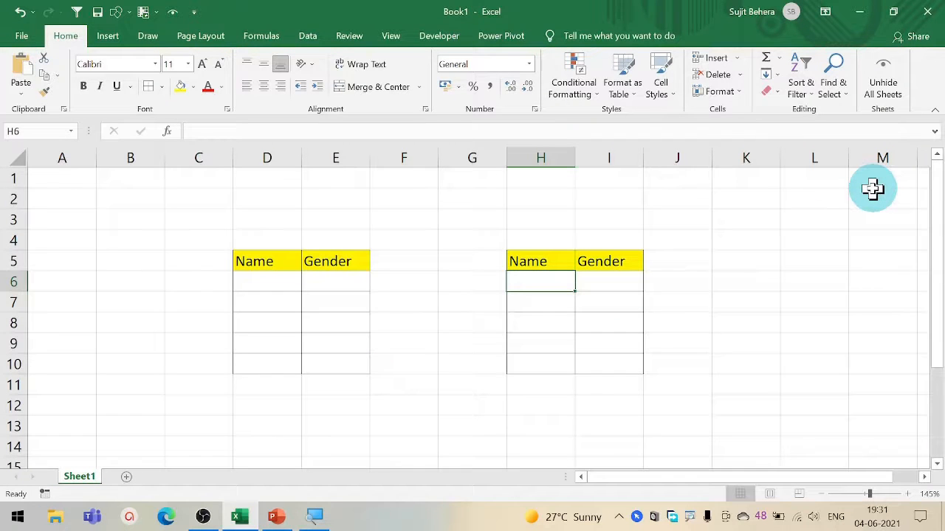
# - Test the rule with a sample name in cell H6 and "Male" in cell I6
pyautogui.write('Sam')
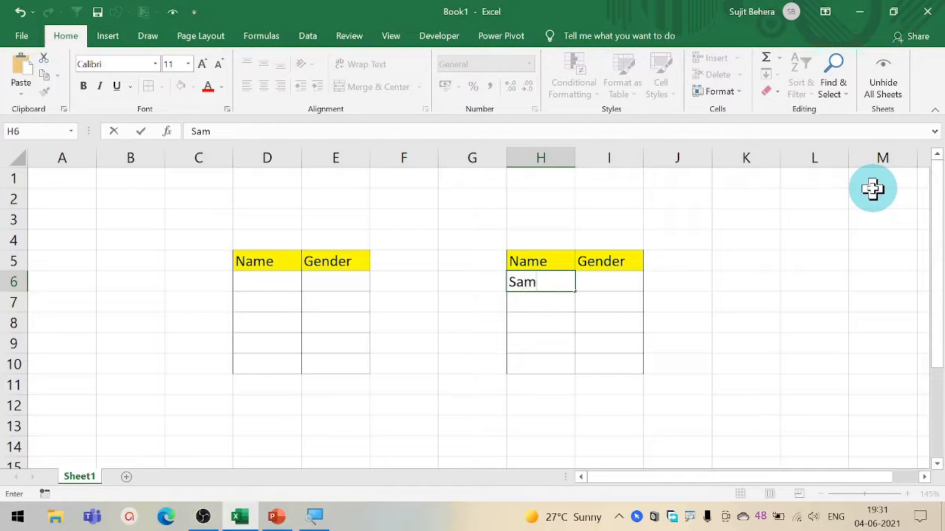
pyautogui.press('Tab')
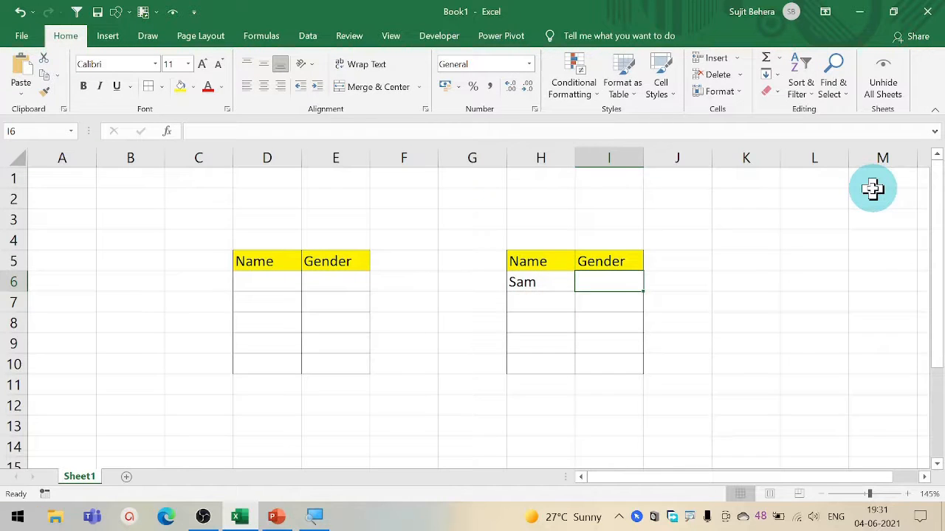
pyautogui.write('Male')
pyautogui.press('Return')
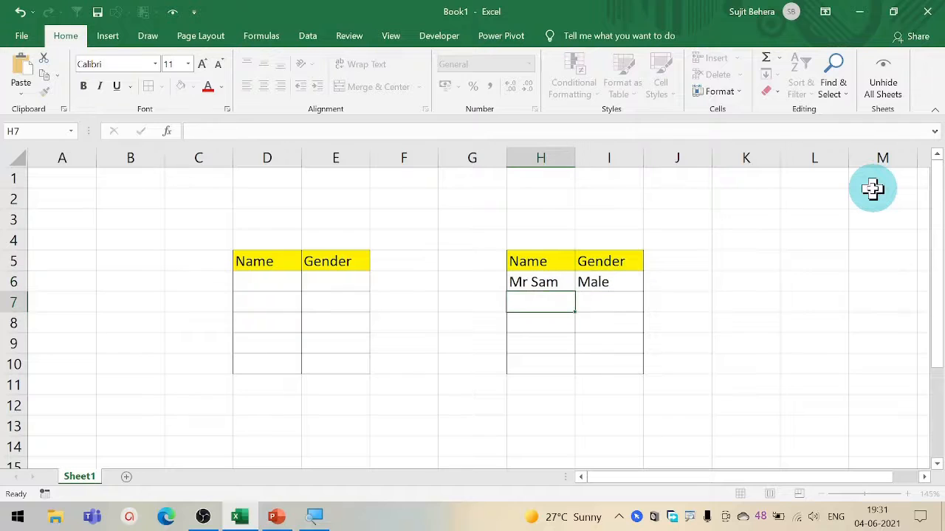
# - Copy the formatting of cell H6 to the remaining Name cells H7:H10 with Format Painter
pyautogui.click(522, 281)
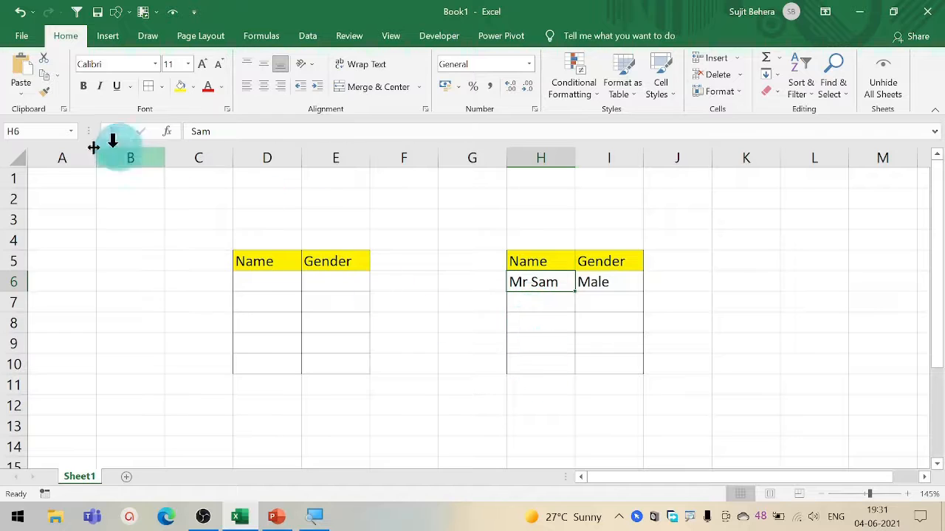
pyautogui.click(45, 92)
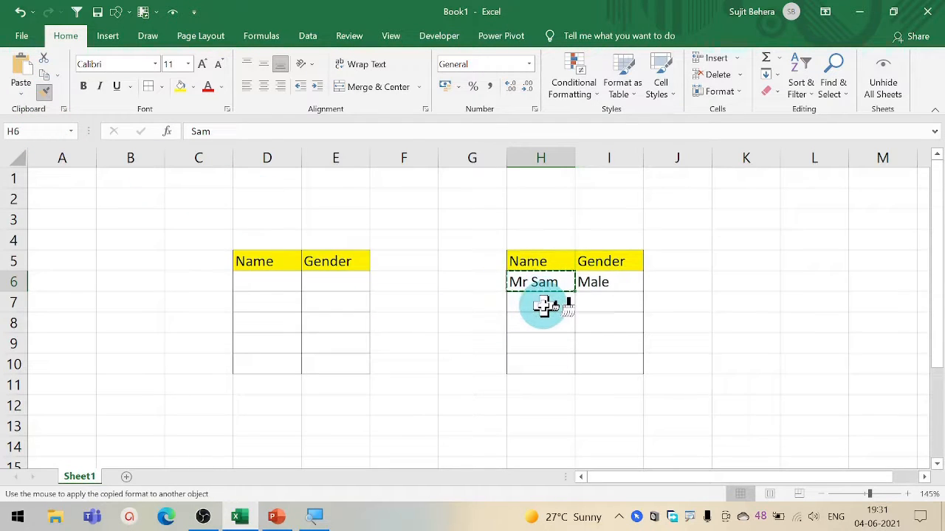
pyautogui.moveTo(543, 308); pyautogui.dragTo(551, 365)
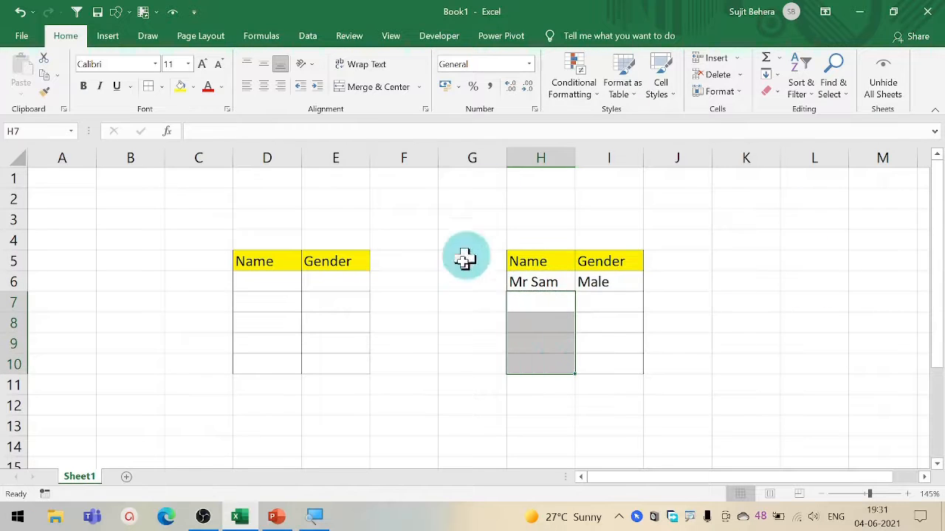
# - Enter the test text "fgjdfhhdfj" in cell H7 and the gender "male" in cell I7
pyautogui.click(556, 297)
pyautogui.write('fgjdfh')
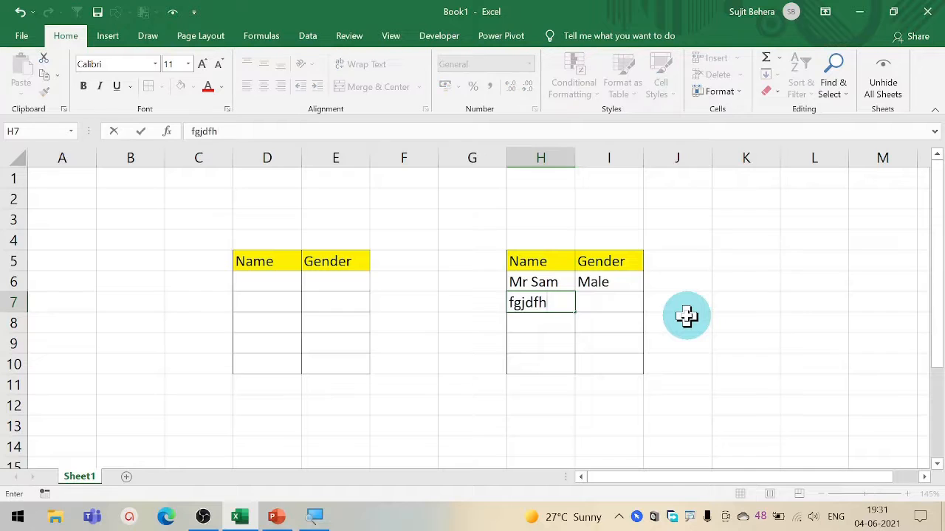
pyautogui.write('hdfj')
pyautogui.press('Tab')
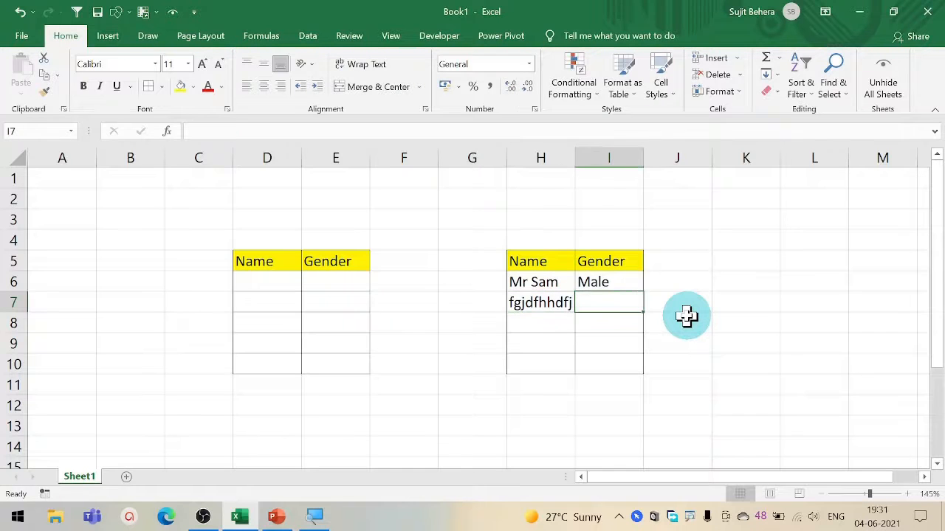
pyautogui.write('male')
pyautogui.press('Return')
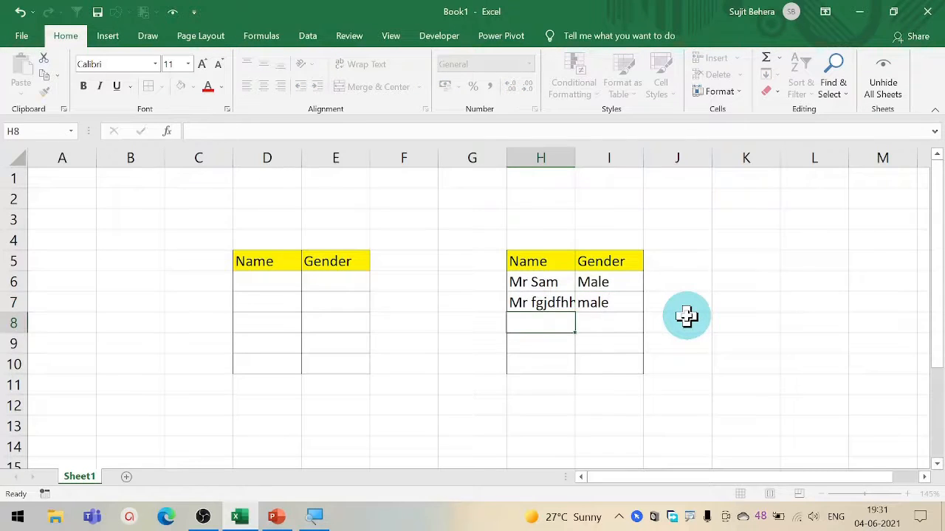
# - Change the gender in cell I7 to "female"
pyautogui.click(546, 303)
pyautogui.click(592, 303)
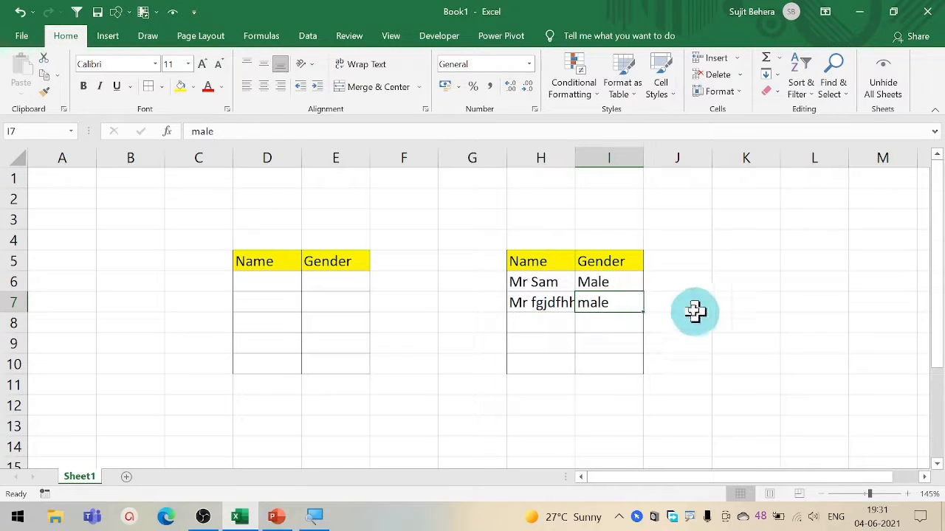
pyautogui.write('female')
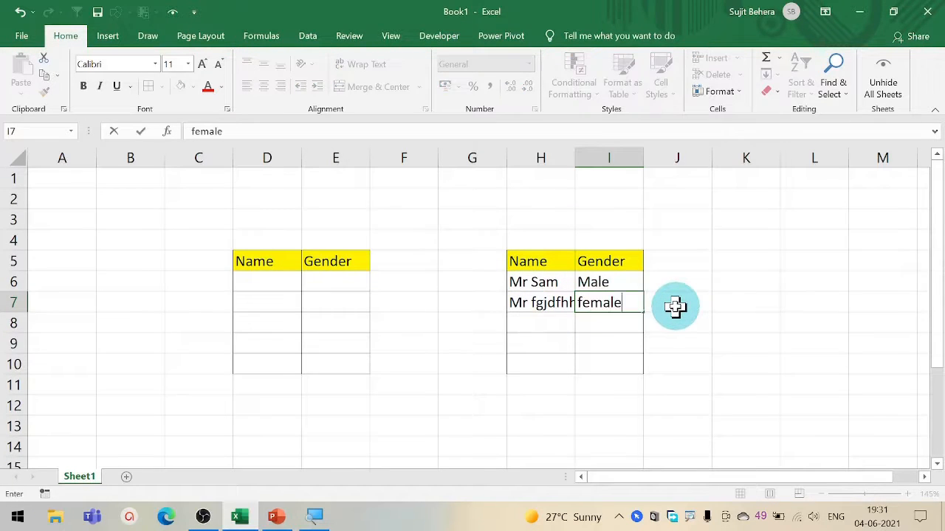
pyautogui.press('Return')
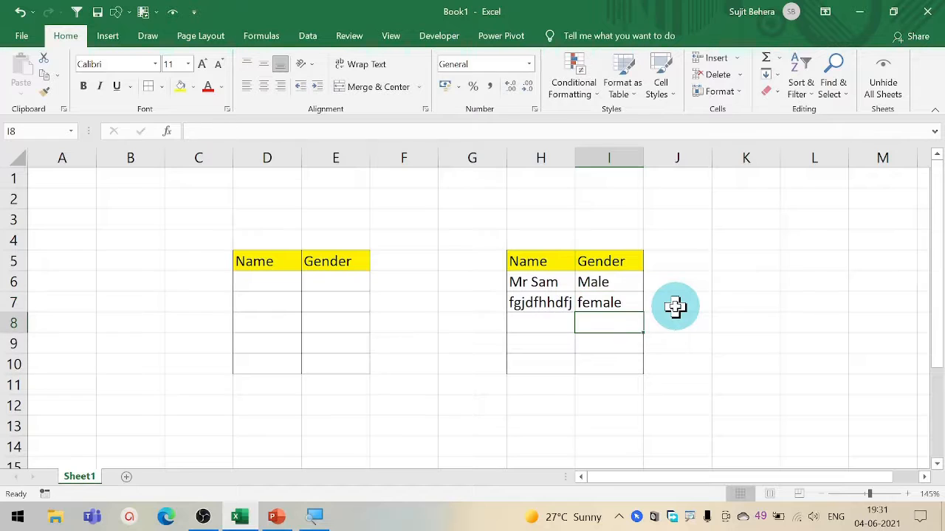
# - Create a new conditional formatting rule for cell H6 that uses a formula to determine which cells to format
pyautogui.click(523, 282)
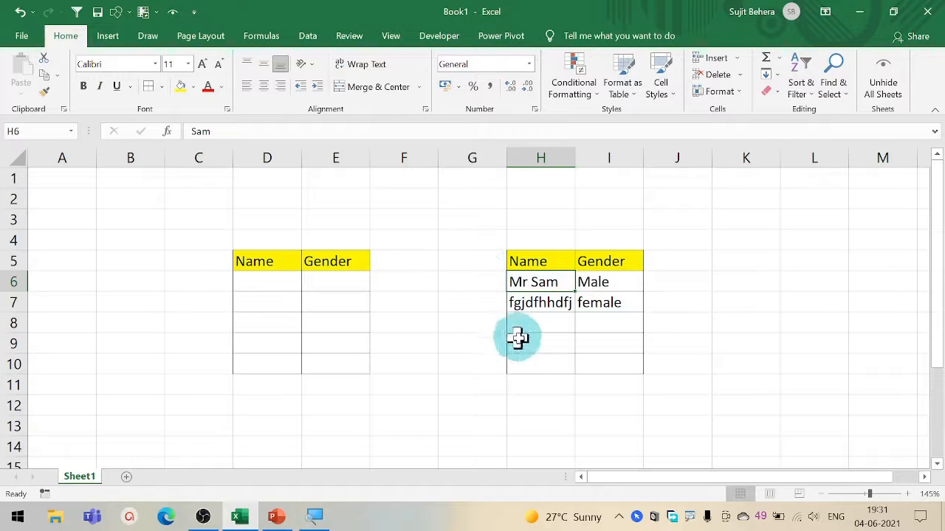
pyautogui.click(582, 103)
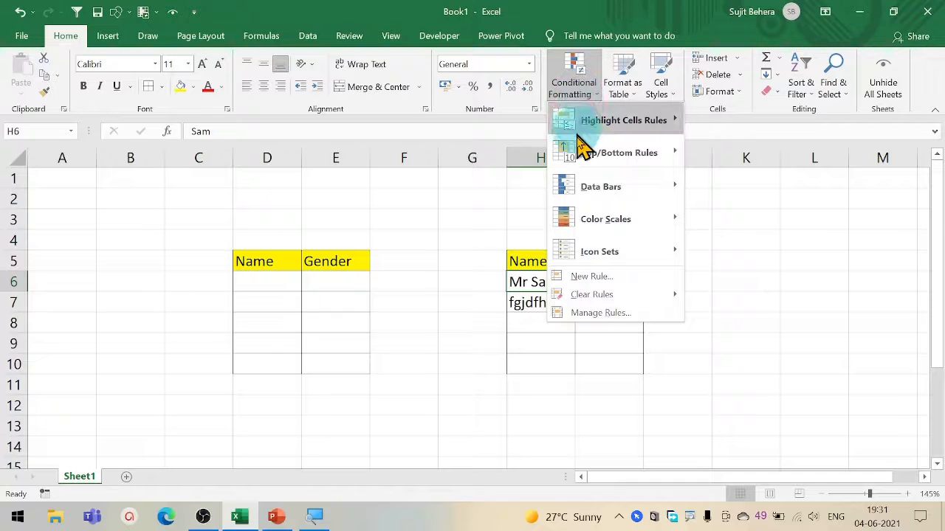
pyautogui.click(623, 277)
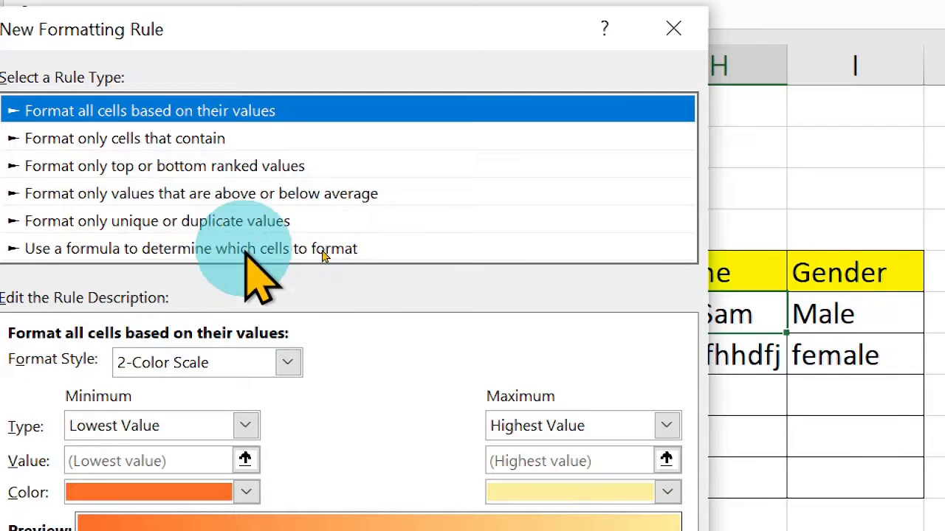
pyautogui.click(354, 251)
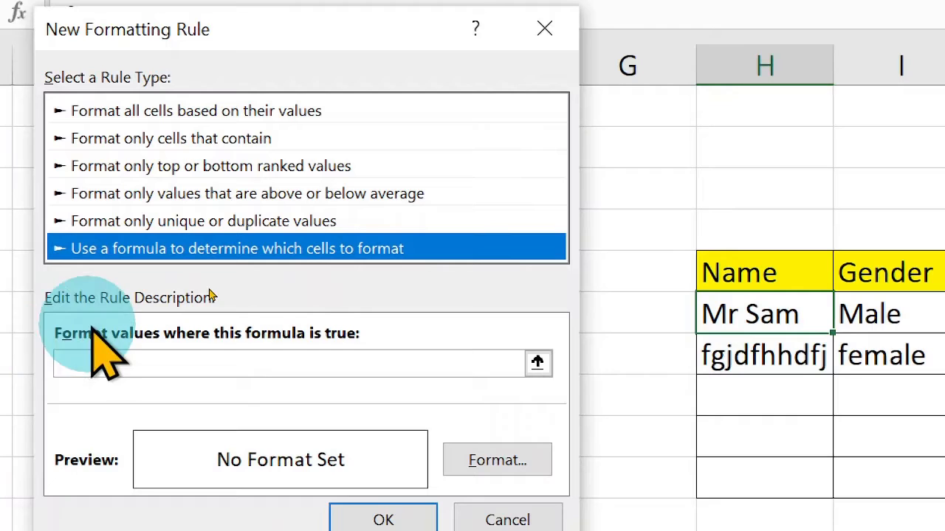
# - Enter the rule formula =$I6="Female", with only the column of the gender cell reference locked
pyautogui.click(151, 362)
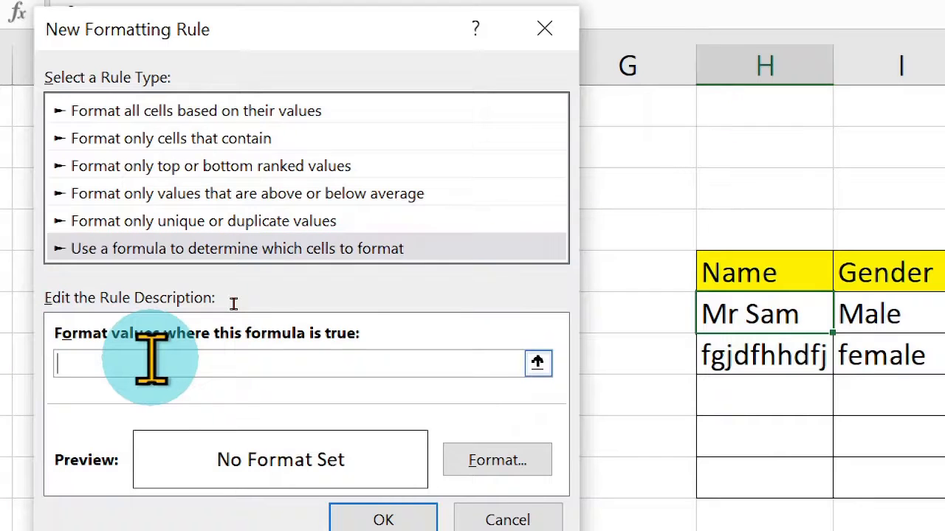
pyautogui.click(871, 310)
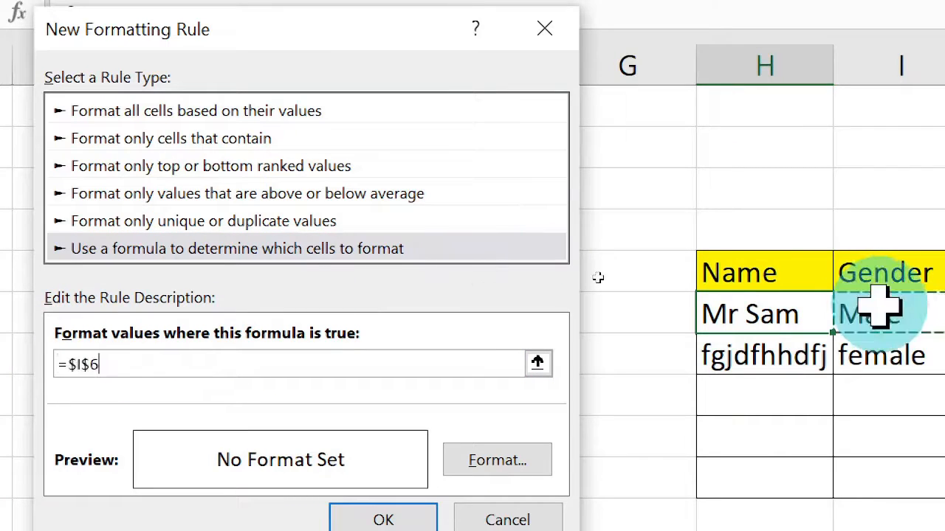
pyautogui.click(87, 358)
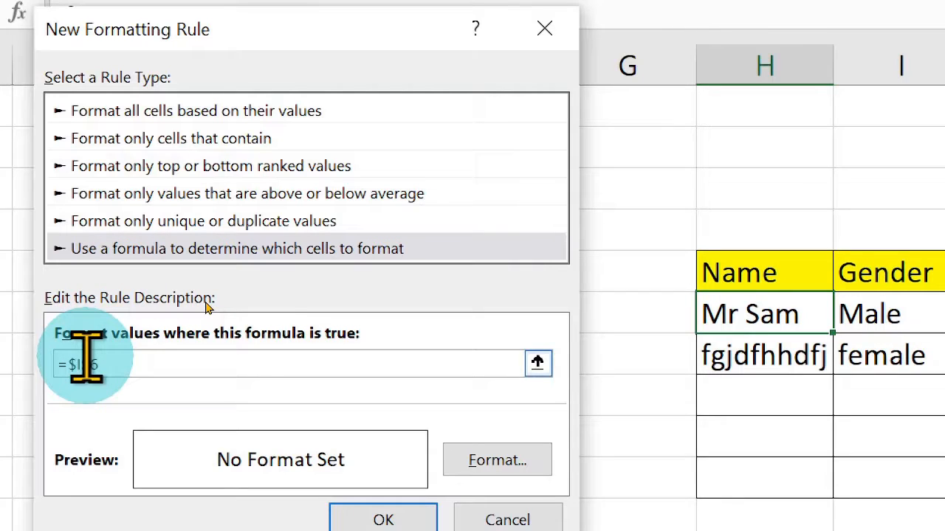
pyautogui.press('BackSpace')
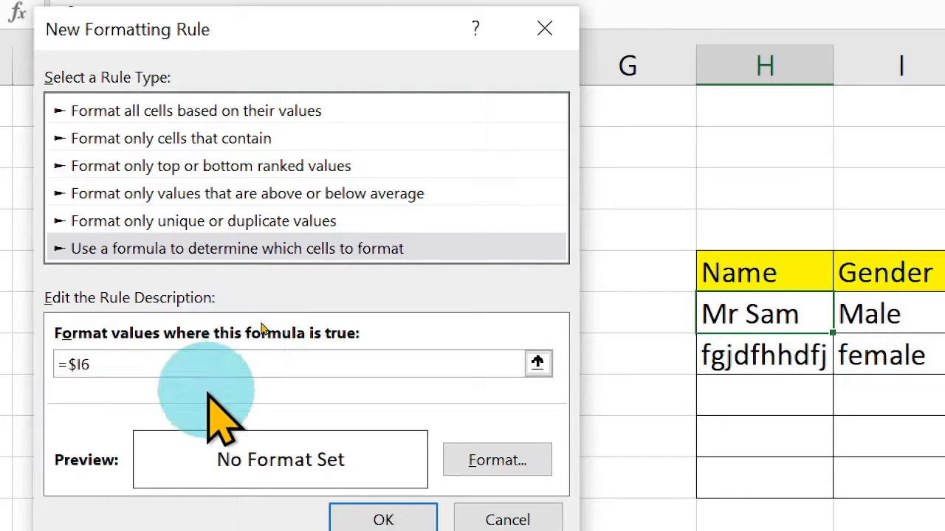
pyautogui.click(169, 356)
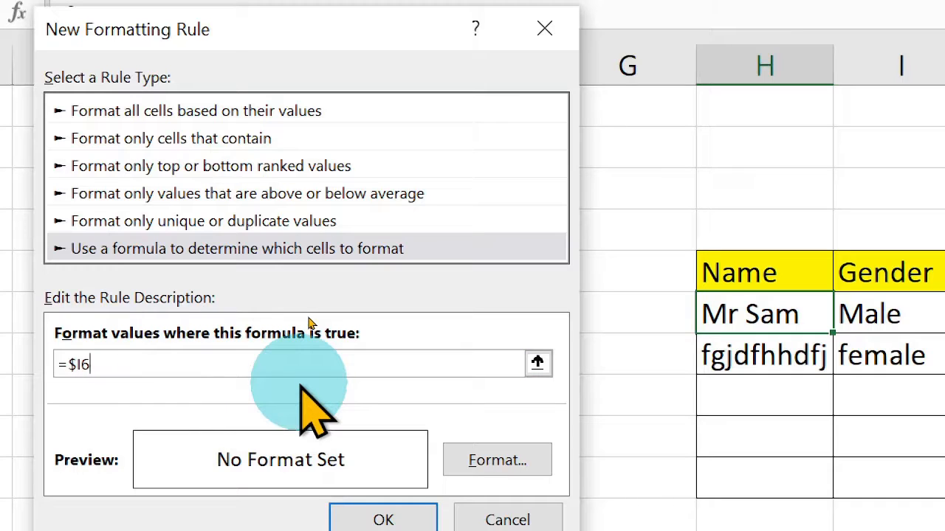
pyautogui.write('="Female"')
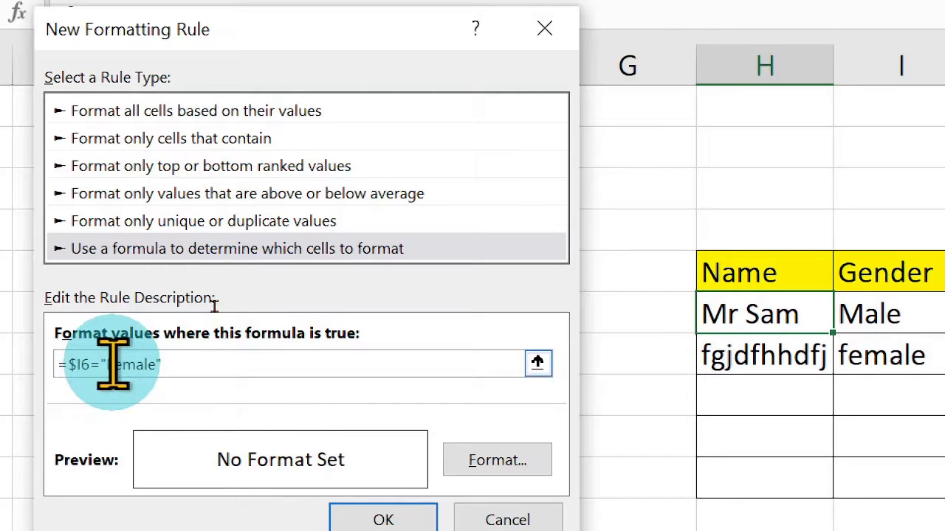
pyautogui.moveTo(105, 365); pyautogui.dragTo(166, 362)
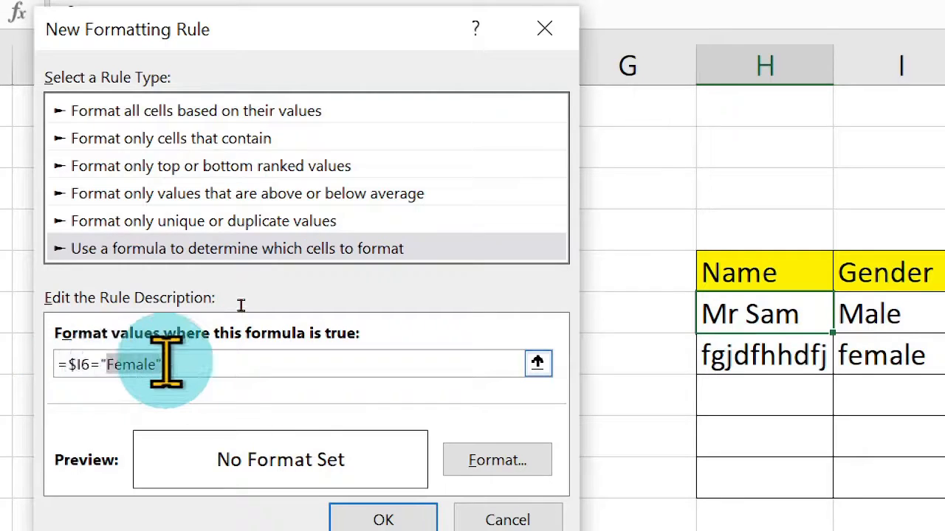
pyautogui.click(368, 363)
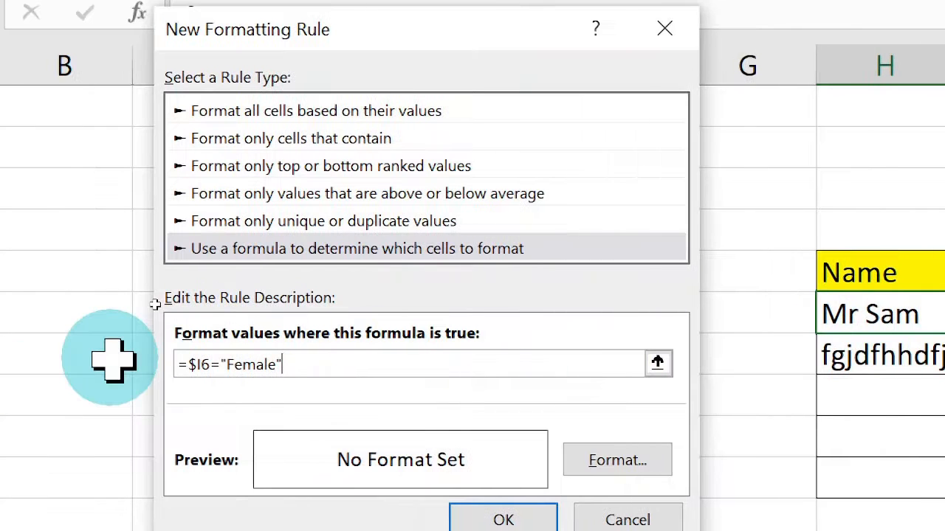
# - Give the rule the custom number format "Miss "@ and apply the rule to cell H6
pyautogui.click(642, 461)
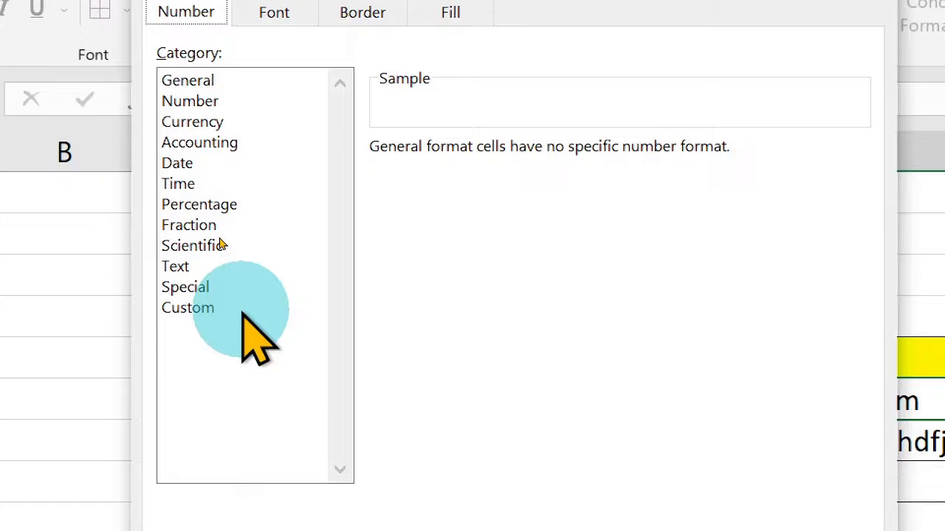
pyautogui.click(243, 308)
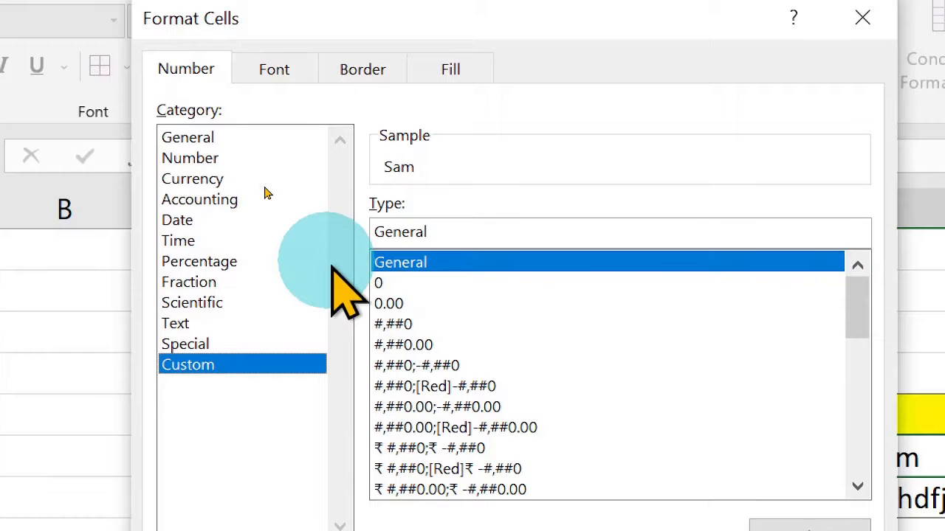
pyautogui.click(385, 232)
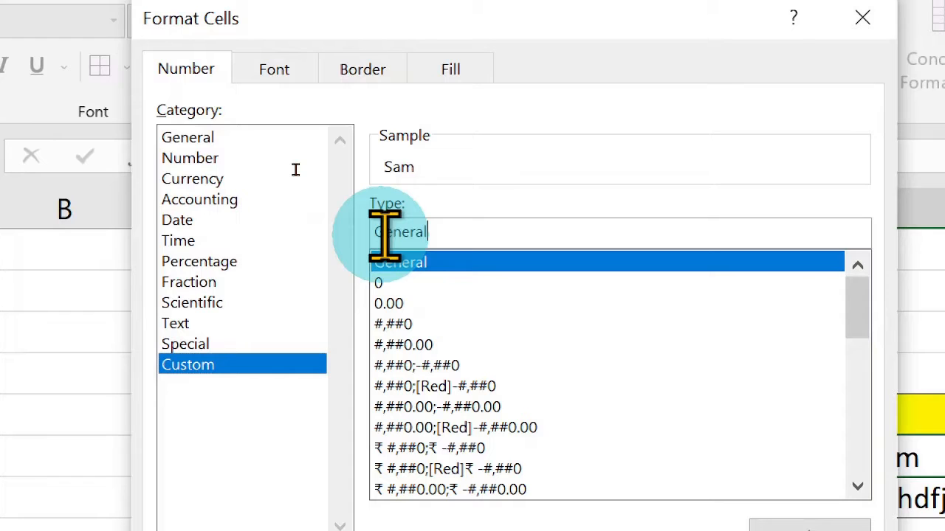
pyautogui.doubleClick(384, 232)
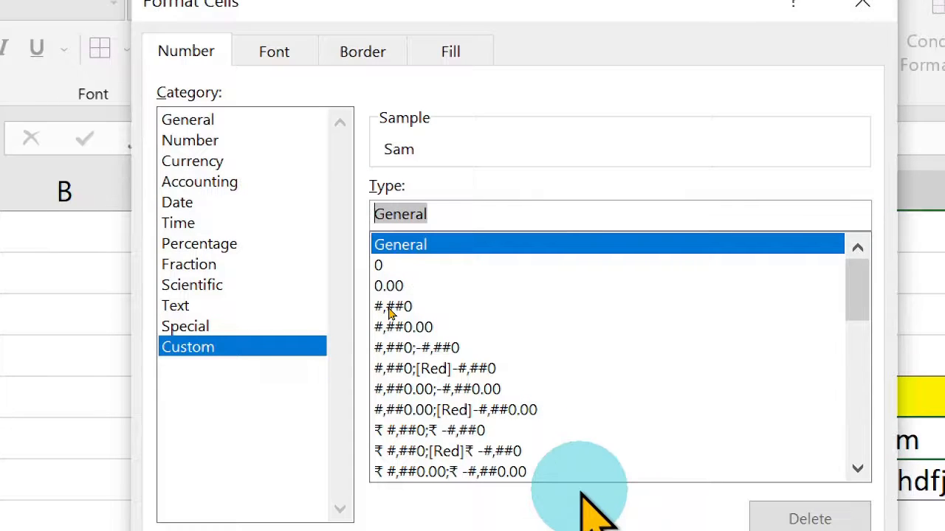
pyautogui.write('"')
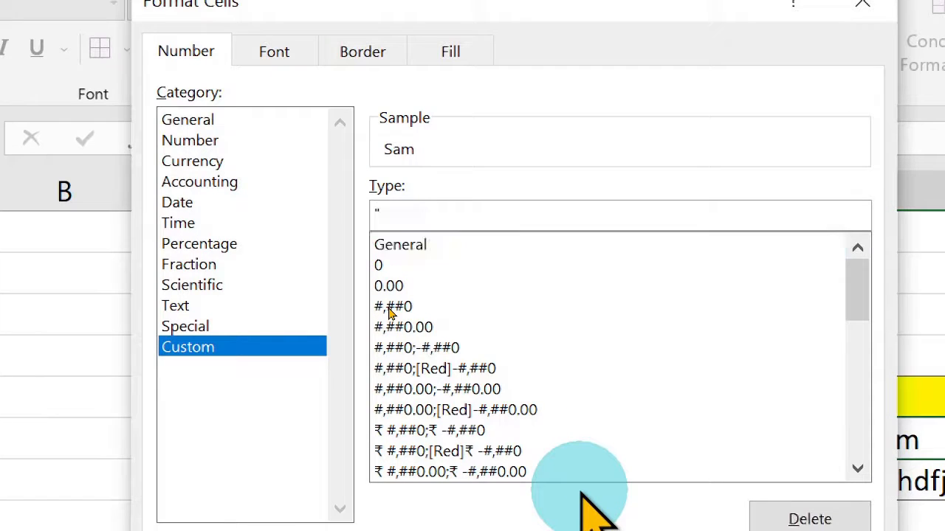
pyautogui.write('Miss')
pyautogui.write('@')
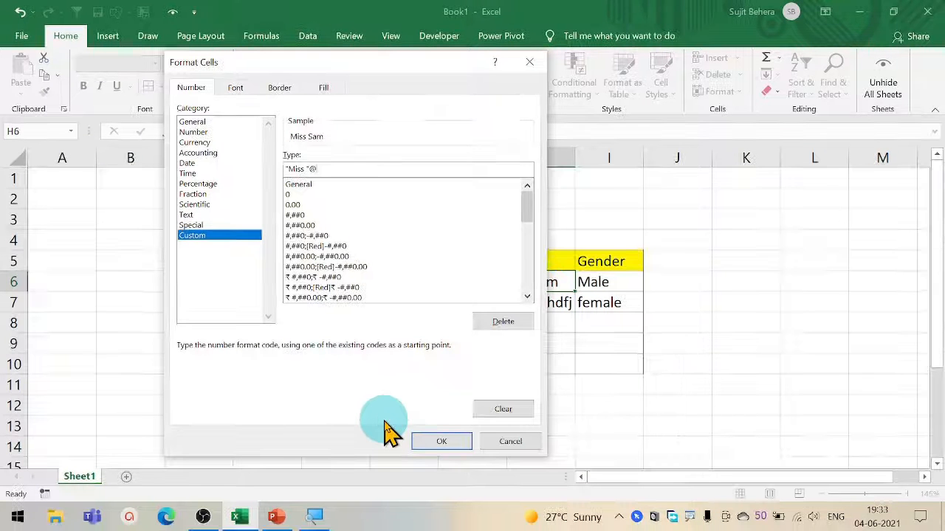
pyautogui.click(432, 445)
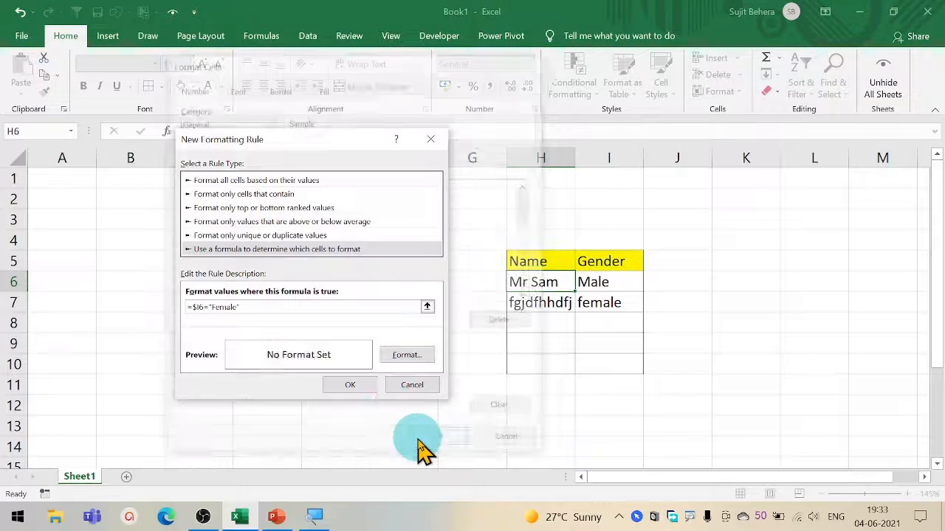
pyautogui.click(350, 385)
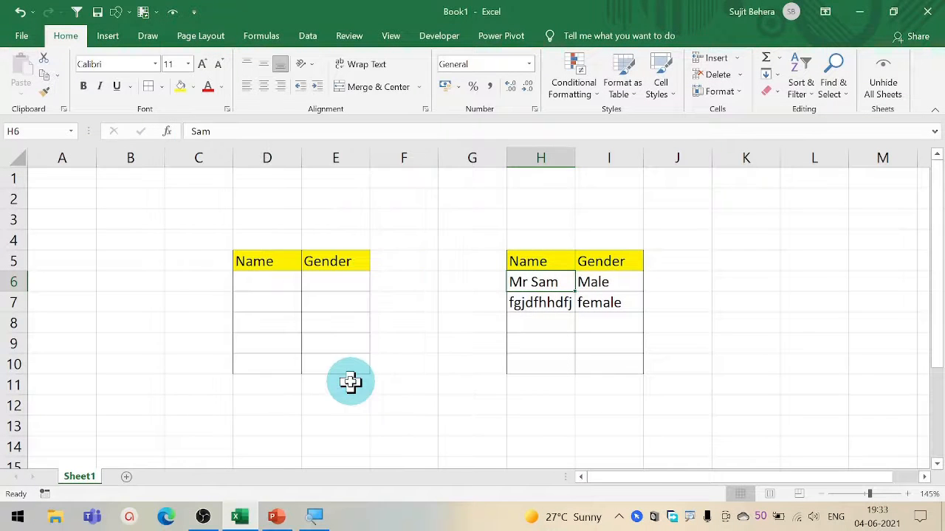
# - Copy the formatting of cell H6 to H7:H10 with Format Painter and autofit the width of column H
pyautogui.click(537, 307)
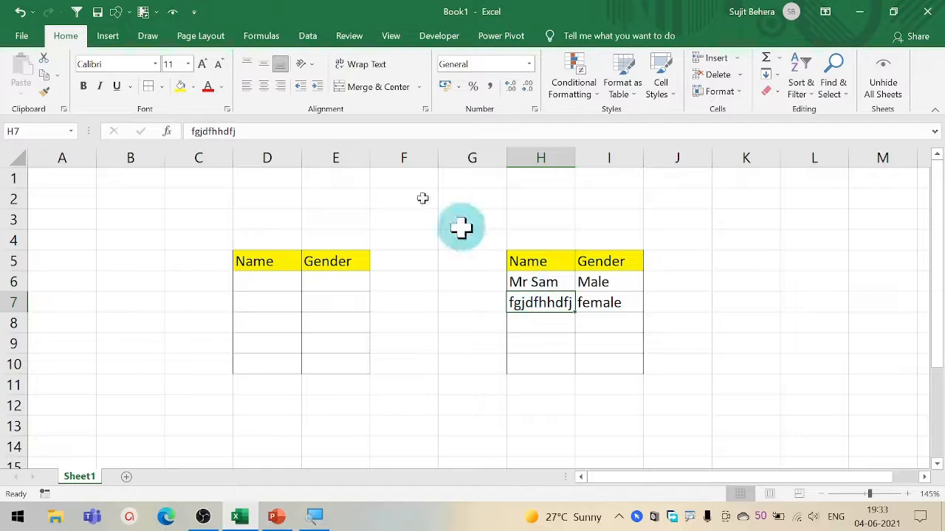
pyautogui.click(543, 283)
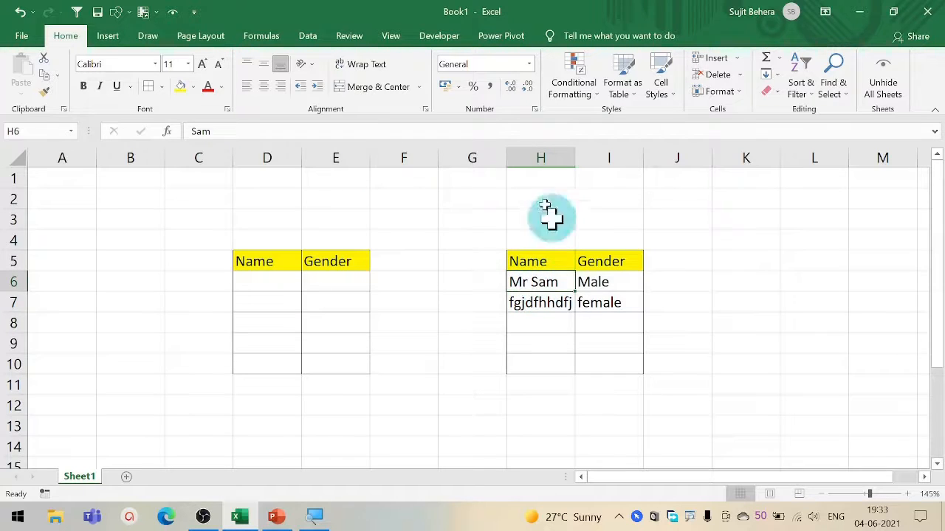
pyautogui.click(44, 91)
pyautogui.moveTo(544, 306); pyautogui.dragTo(546, 363)
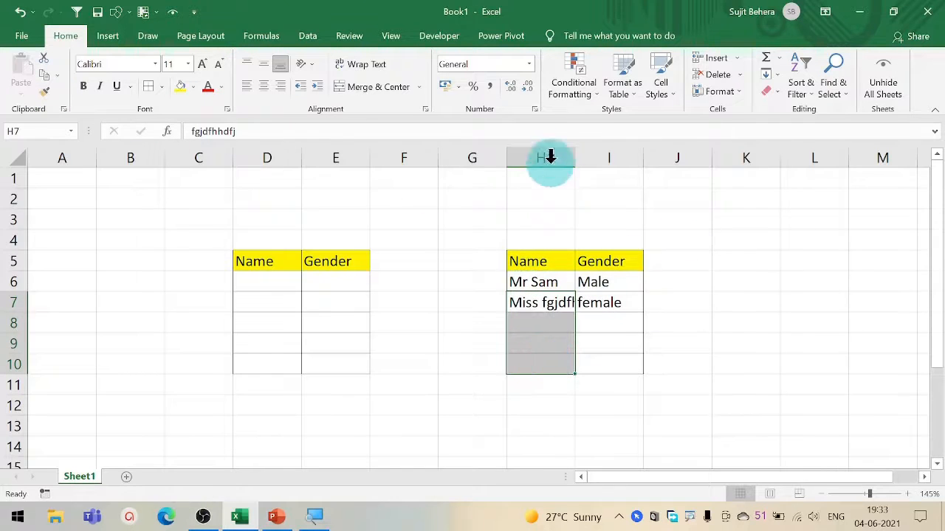
pyautogui.doubleClick(575, 162)
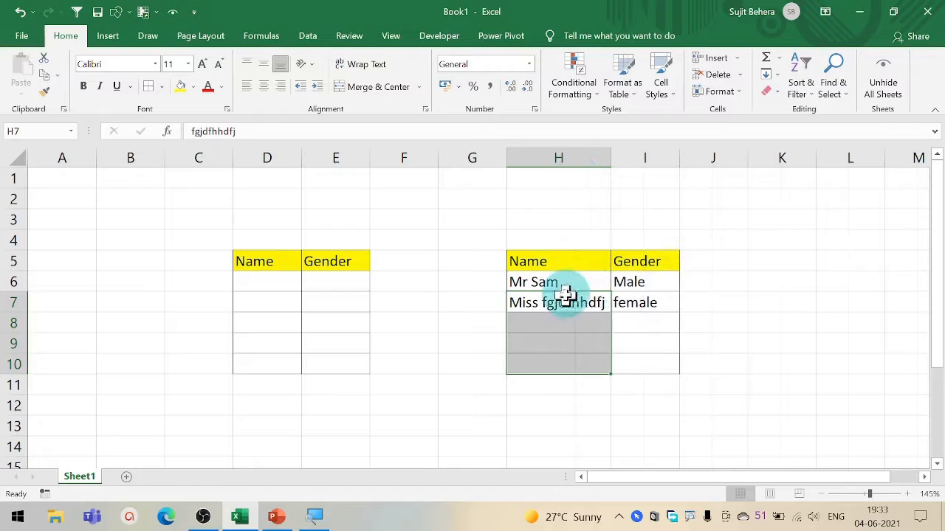
# - Replace the test text in cell H7 with a short sample name to check the female title rule
pyautogui.click(626, 303)
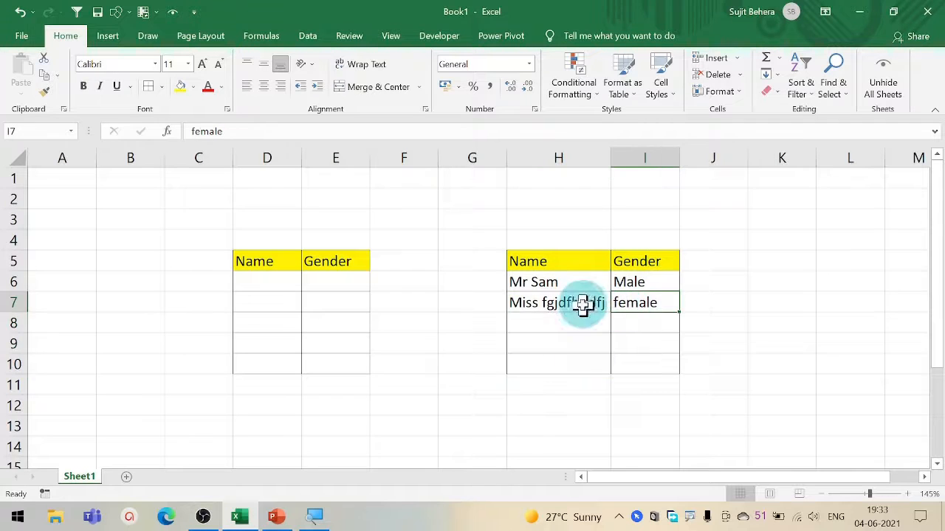
pyautogui.click(575, 312)
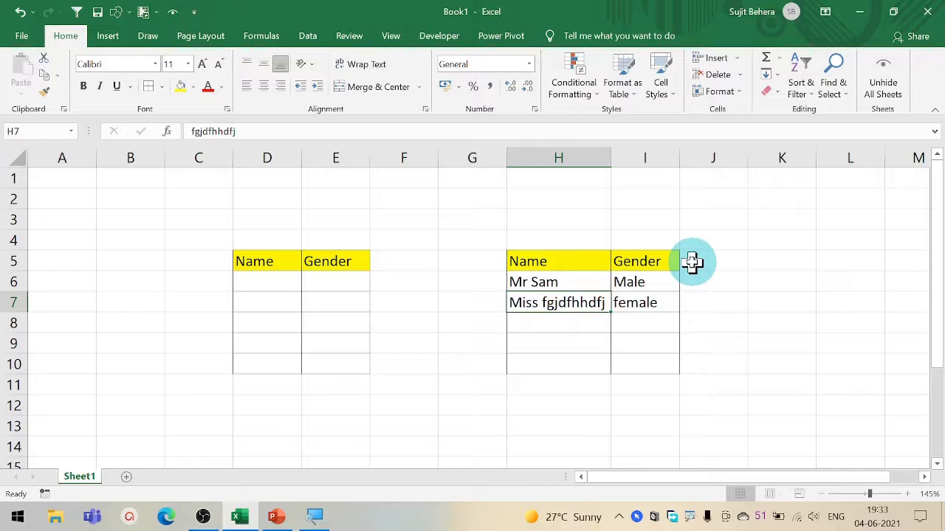
pyautogui.write('Sam')
pyautogui.press('BackSpace')
pyautogui.press('BackSpace')
pyautogui.write('un')
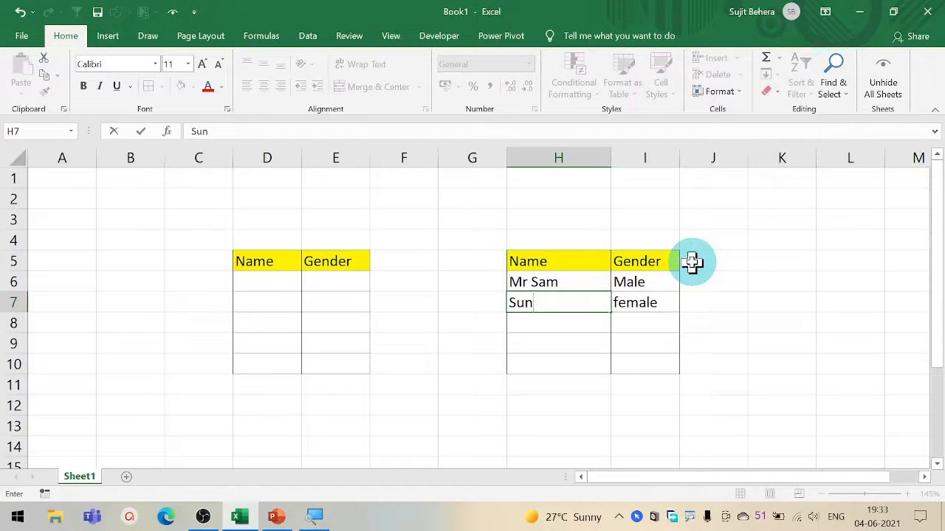
pyautogui.press('Return')
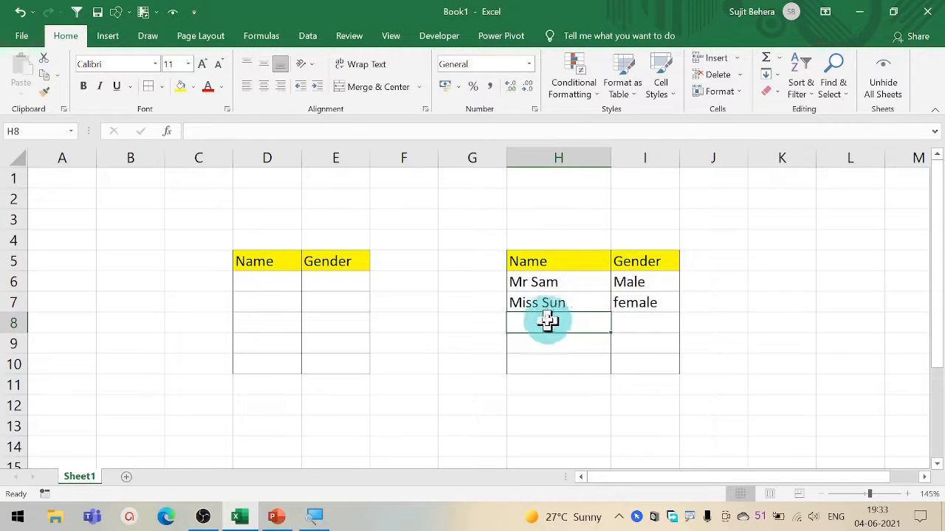
pyautogui.click(521, 307)
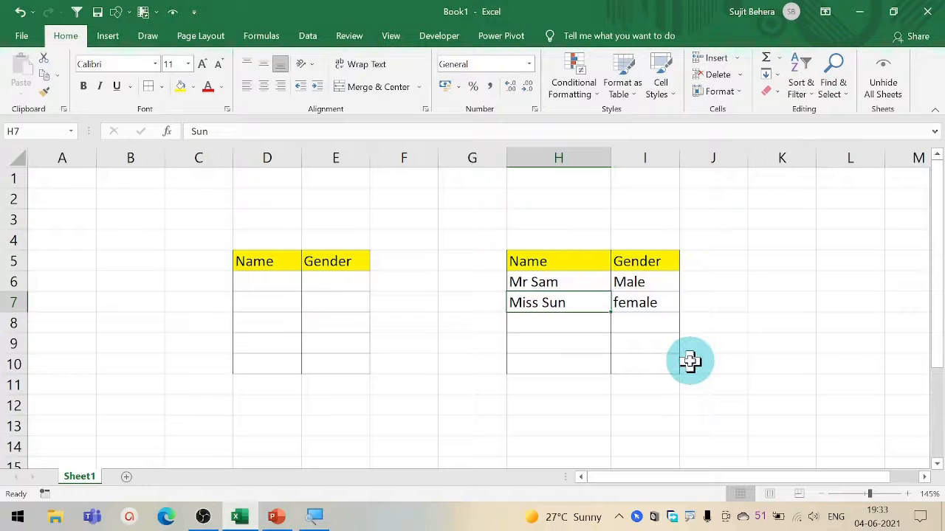